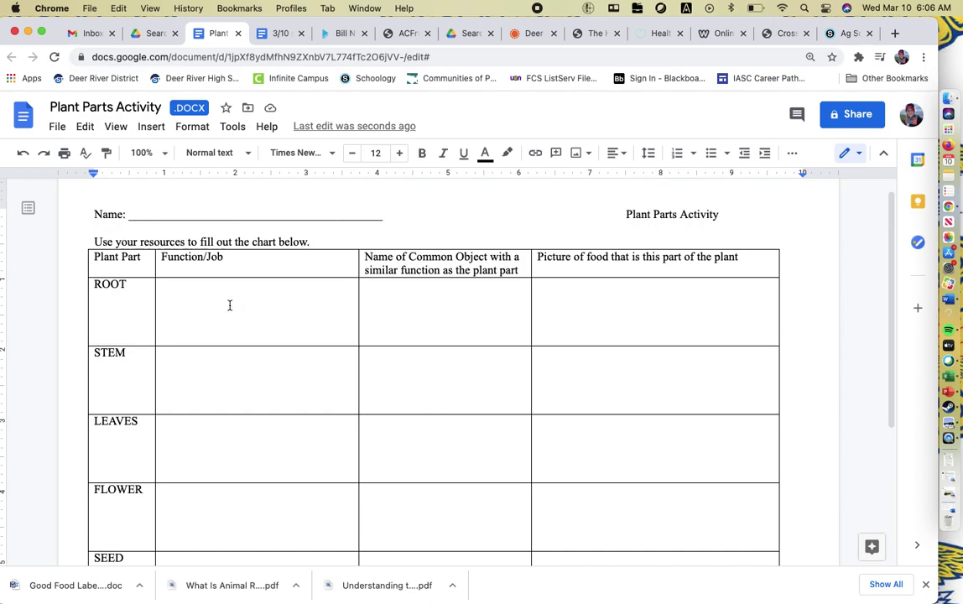
Review the Plant Parts table, place the cursor in ROOT's Function/Job cell, and move the Docs tab last
scroll(201, 306, down, 5)
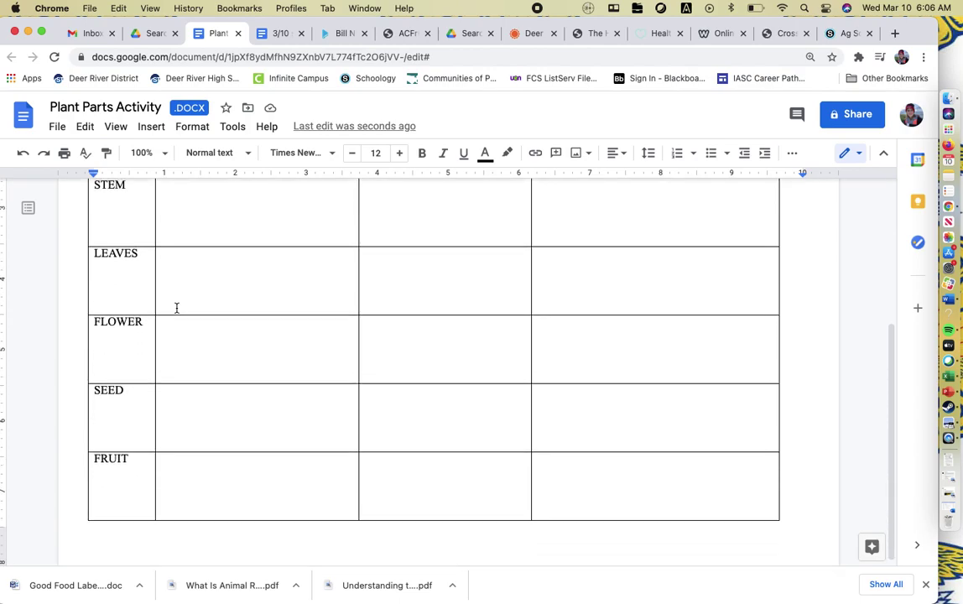
scroll(176, 307, up, 5)
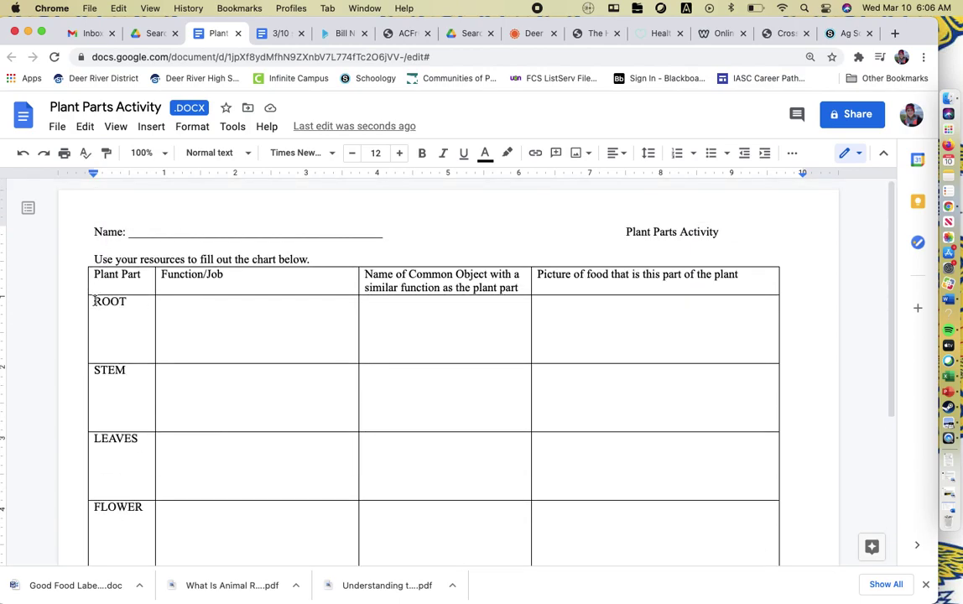
drag(94, 300, 128, 303)
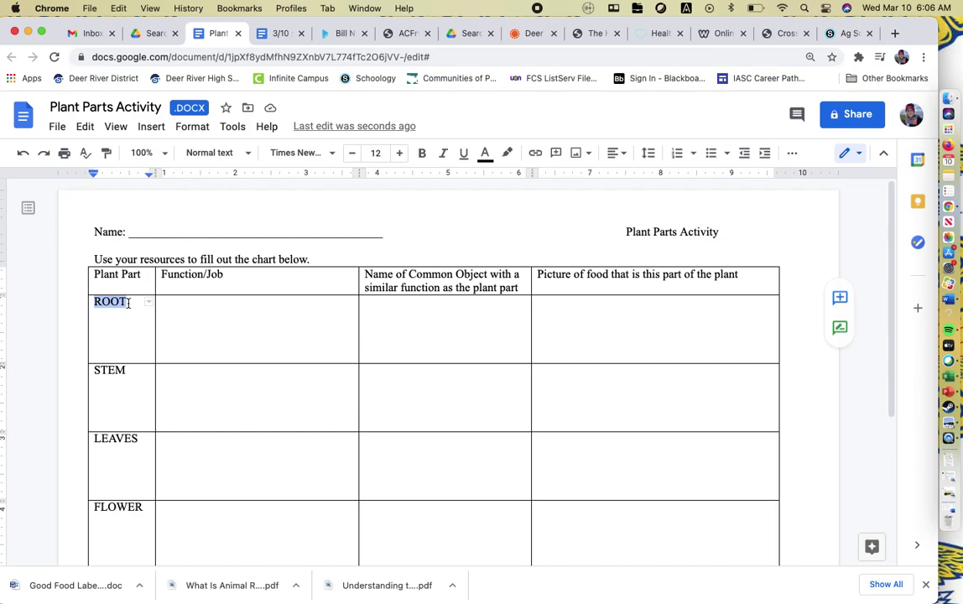
click(166, 309)
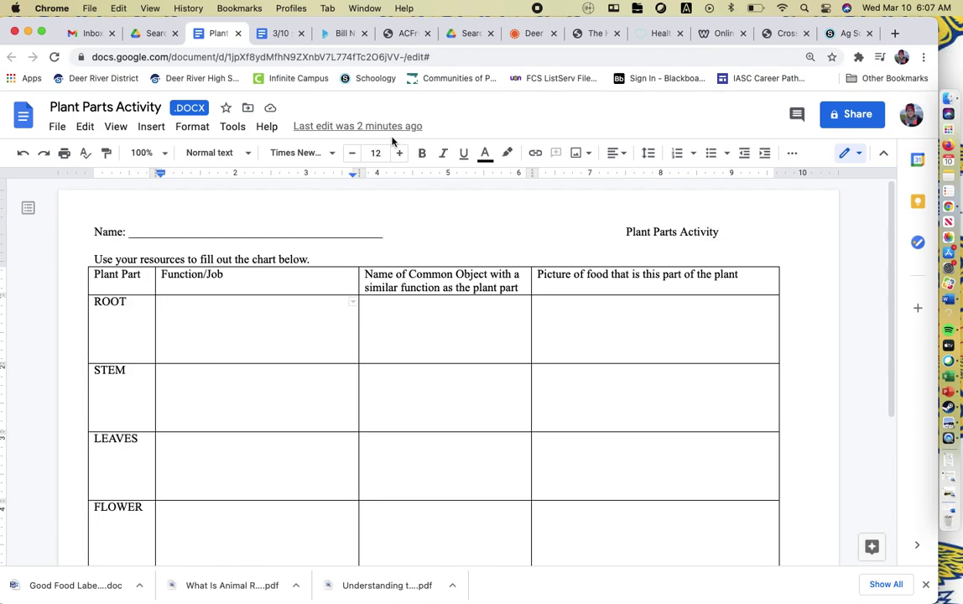
drag(216, 35, 856, 35)
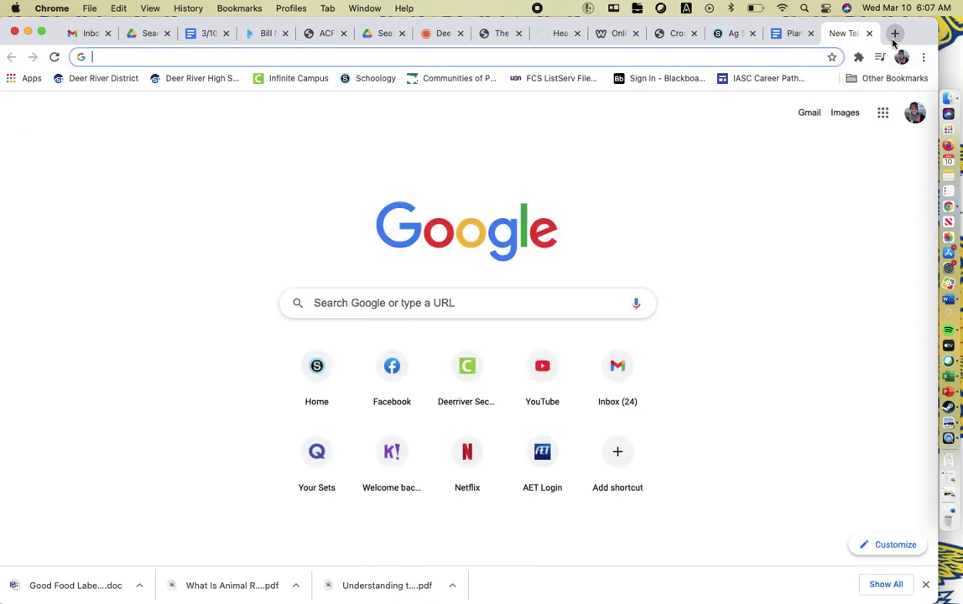
Search Google for 'function of plant roots', read the results, and go back to the worksheet
text(func)
key(BackSpace)
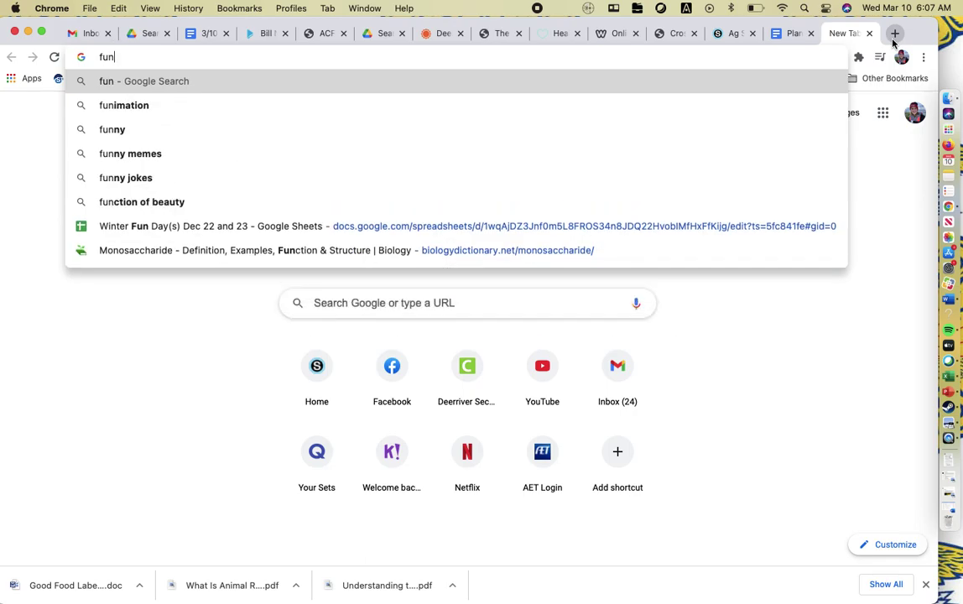
text(ction of pla)
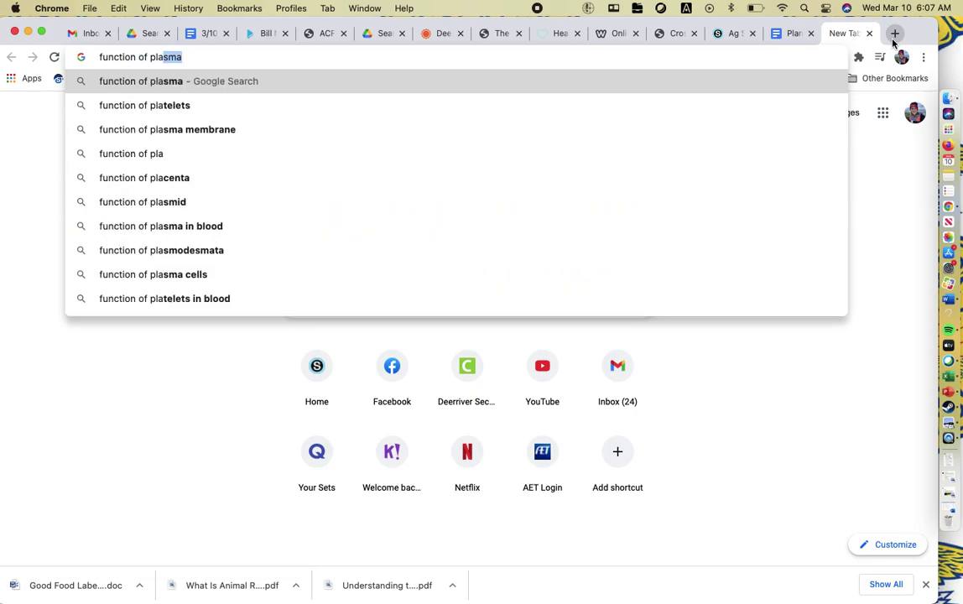
text(nt roots)
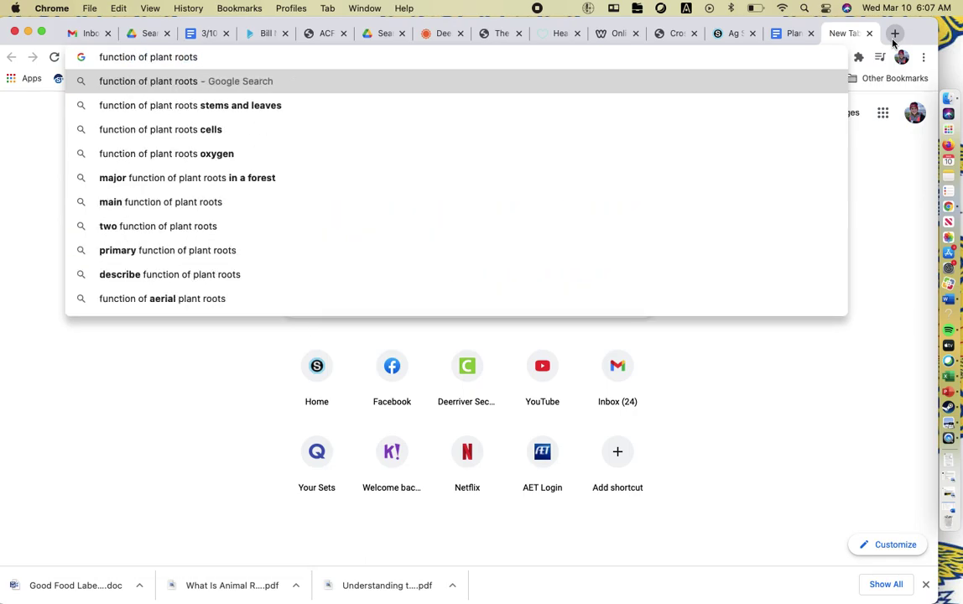
key(Return)
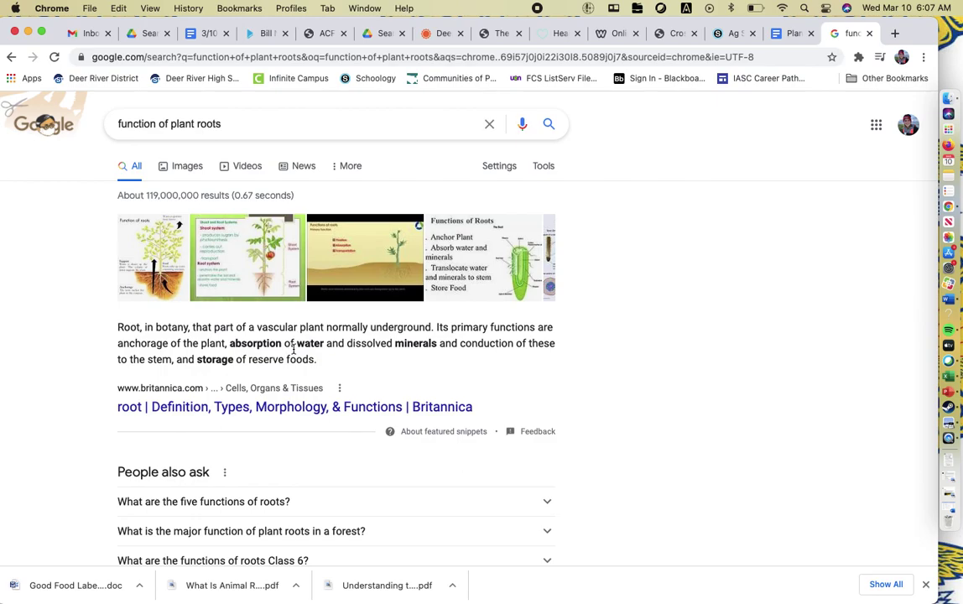
click(797, 36)
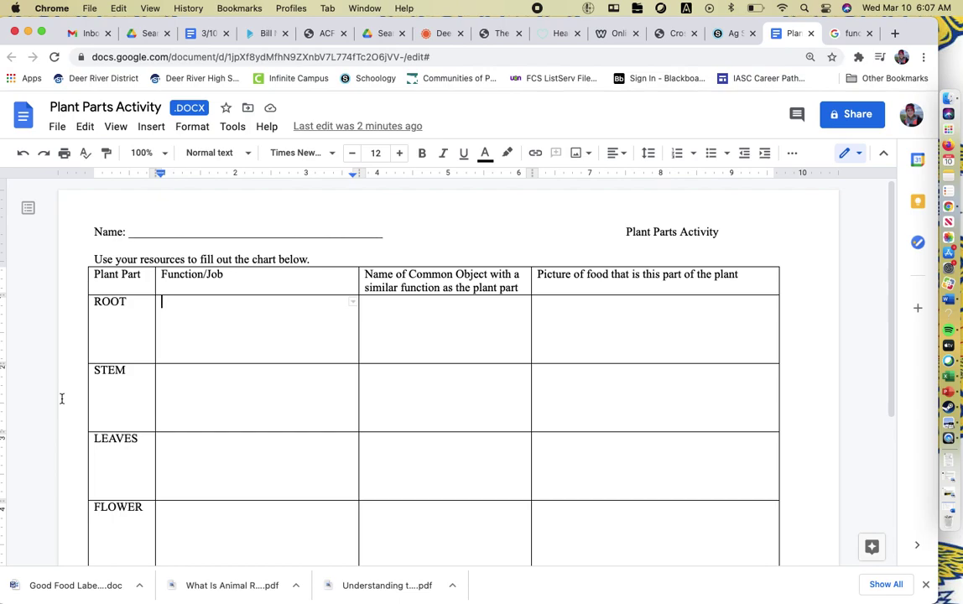
Fill ROOT's Function/Job cell with 'Holds plant upright in ground, absorbs water and nutrients, store energy'
text(Anch)
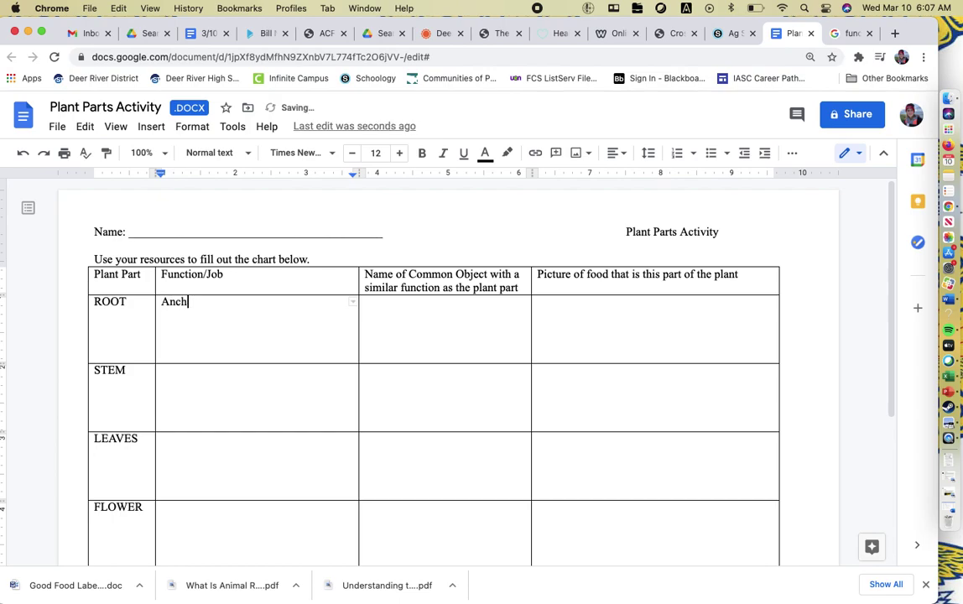
text(orage)
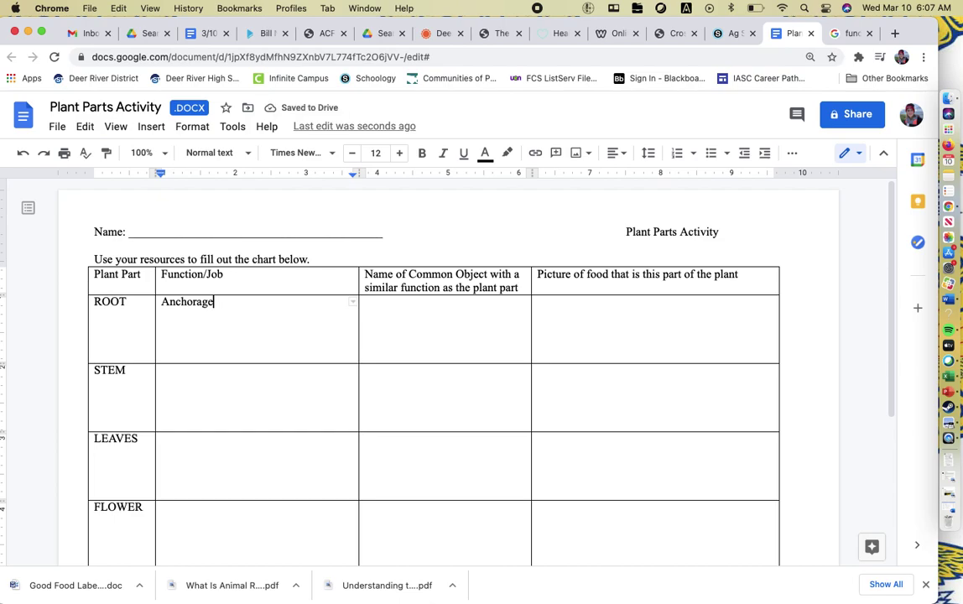
key(BackSpace)
key(BackSpace)
key(BackSpace)
key(BackSpace)
key(BackSpace)
key(BackSpace)
key(BackSpace)
key(BackSpace)
key(BackSpace)
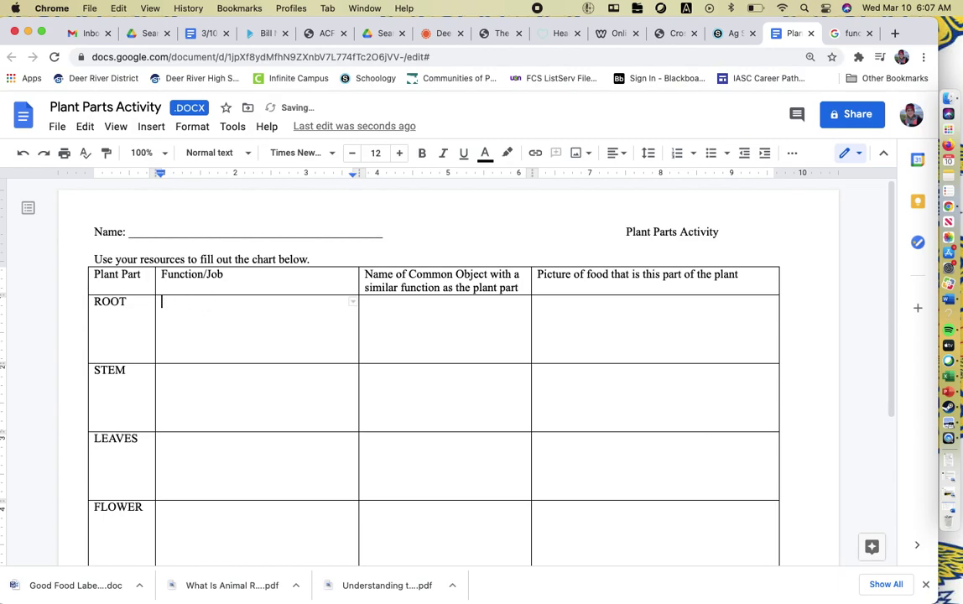
text(Holds plant )
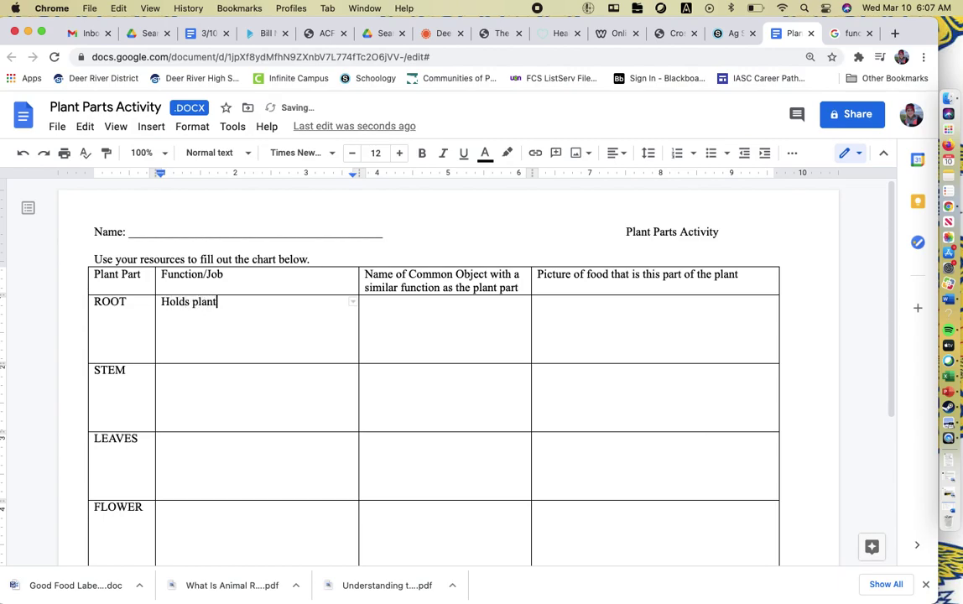
text(upright in)
text( ground)
key(BackSpace)
text(ound)
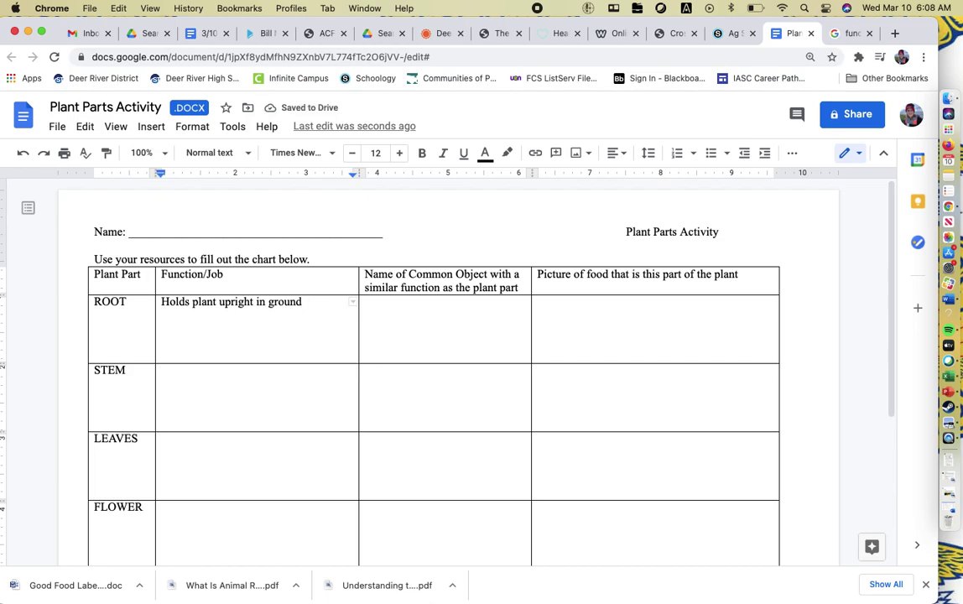
text(, )
text(absorb)
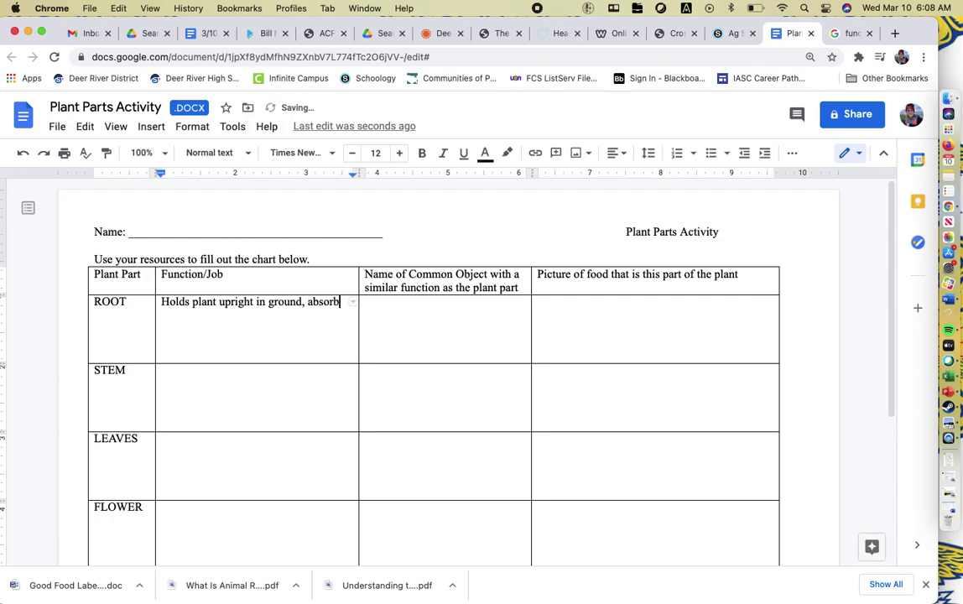
text(s w)
text(ater and )
text(nutrients, )
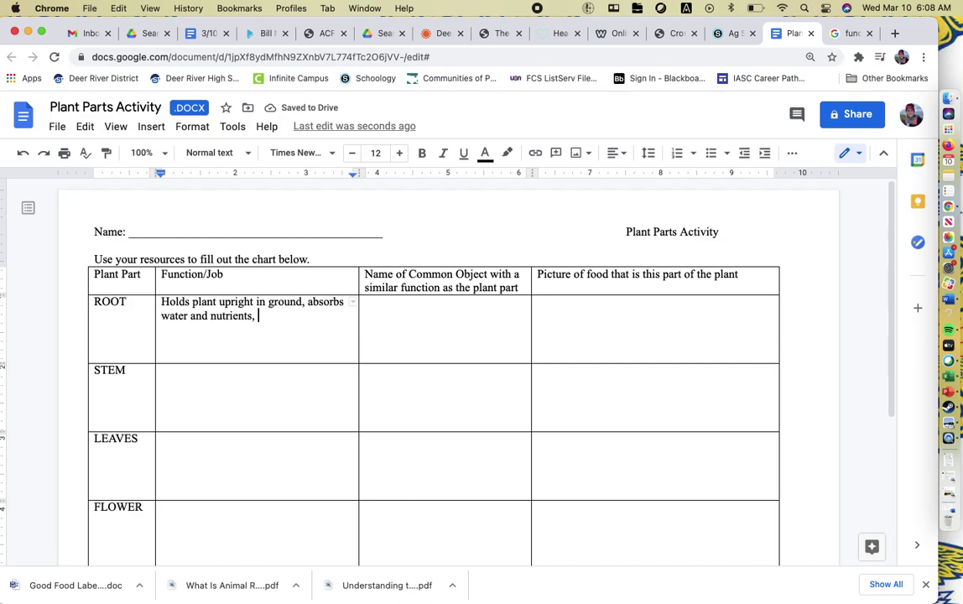
text(sometimes )
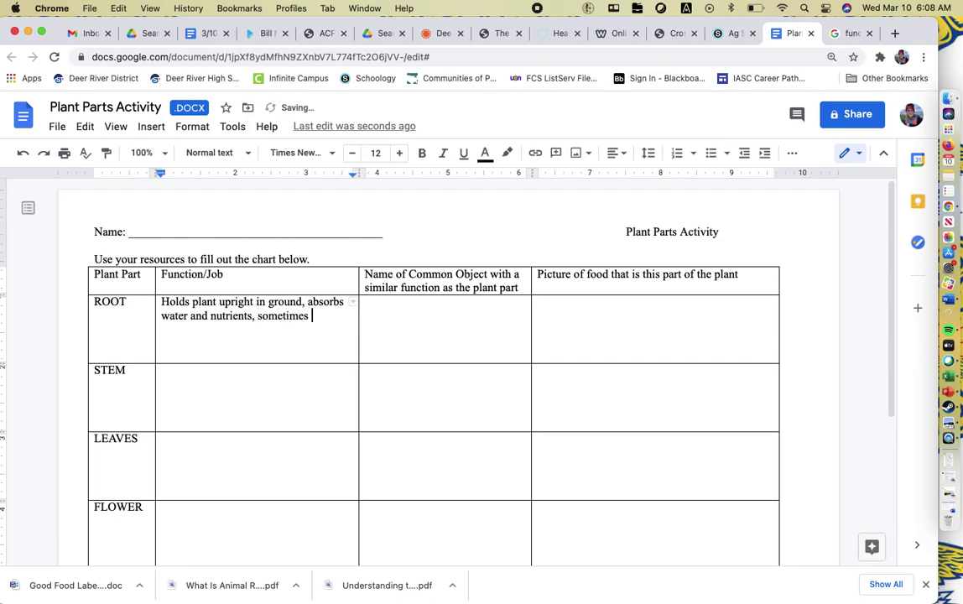
text(so)
key(BackSpace)
key(BackSpace)
key(BackSpace)
key(BackSpace)
key(BackSpace)
key(BackSpace)
key(BackSpace)
key(BackSpace)
text(tore energ)
text(y)
click(845, 35)
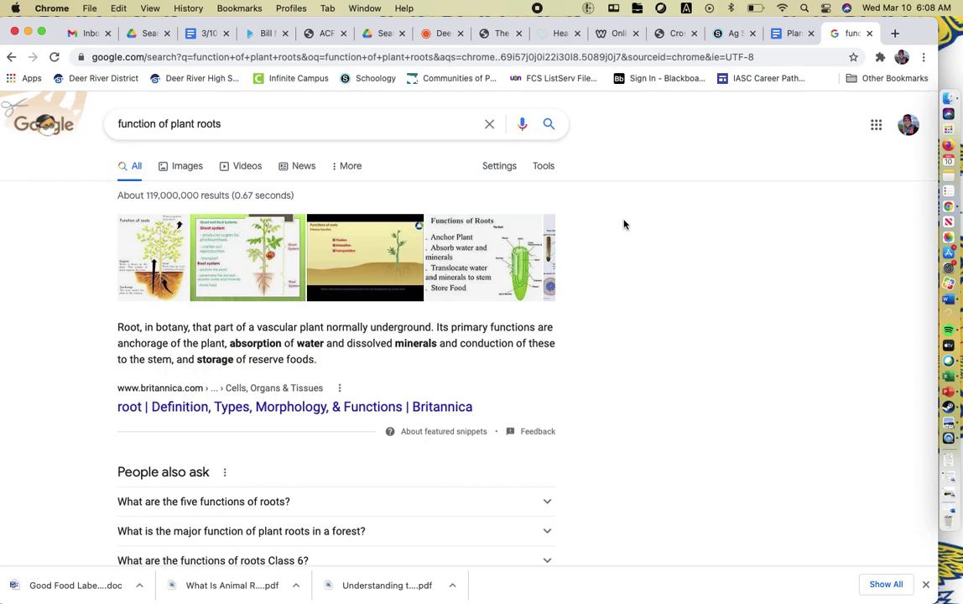
click(791, 34)
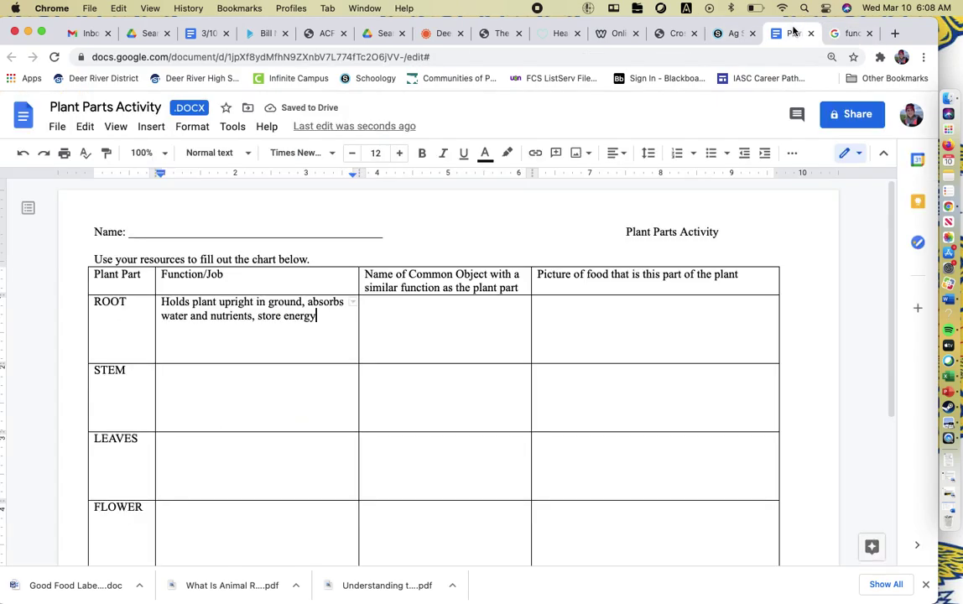
Type 'Sponge' in ROOT's Common Object cell and place the cursor in the picture cell
click(393, 339)
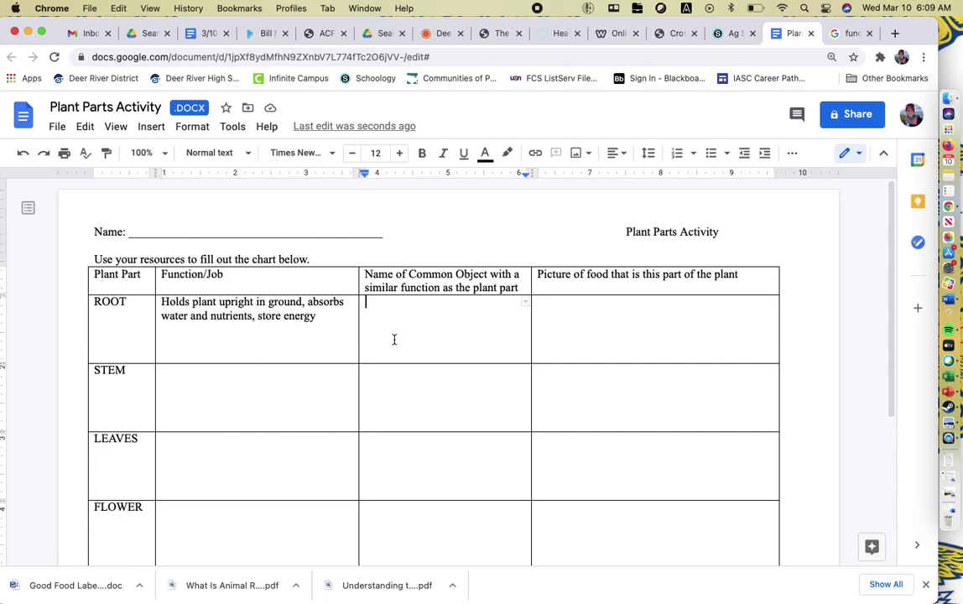
text(Sponge)
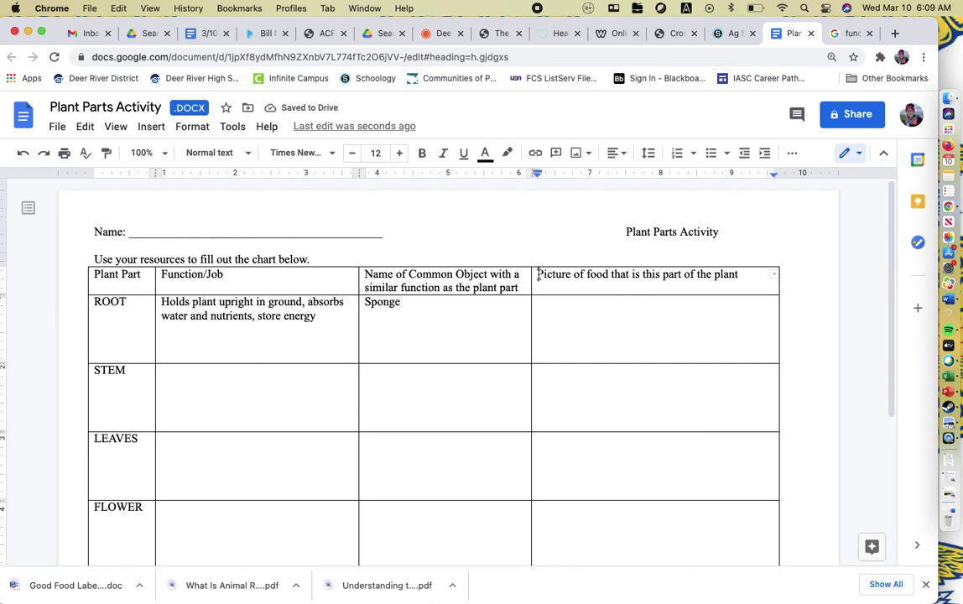
drag(538, 275, 730, 279)
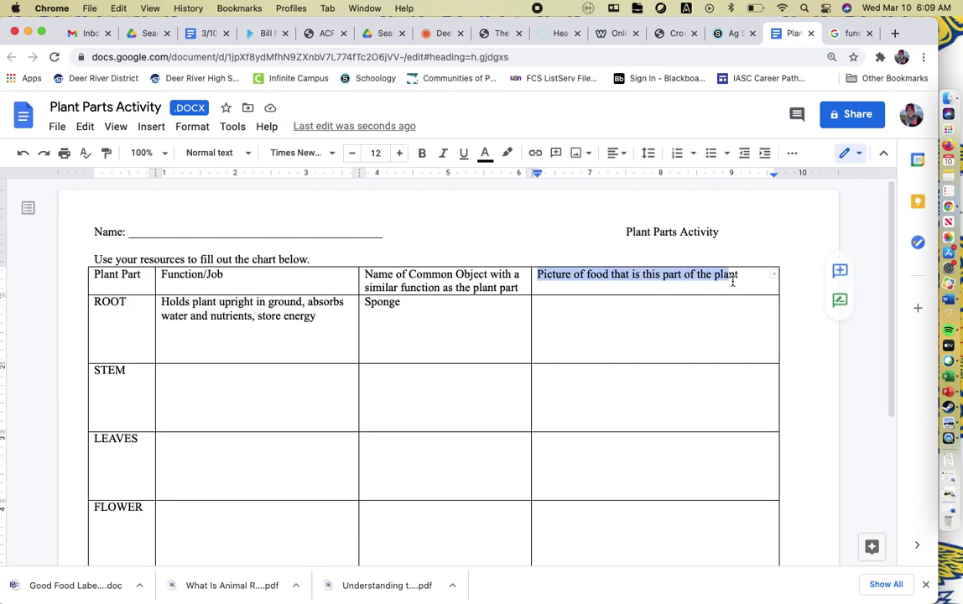
click(673, 319)
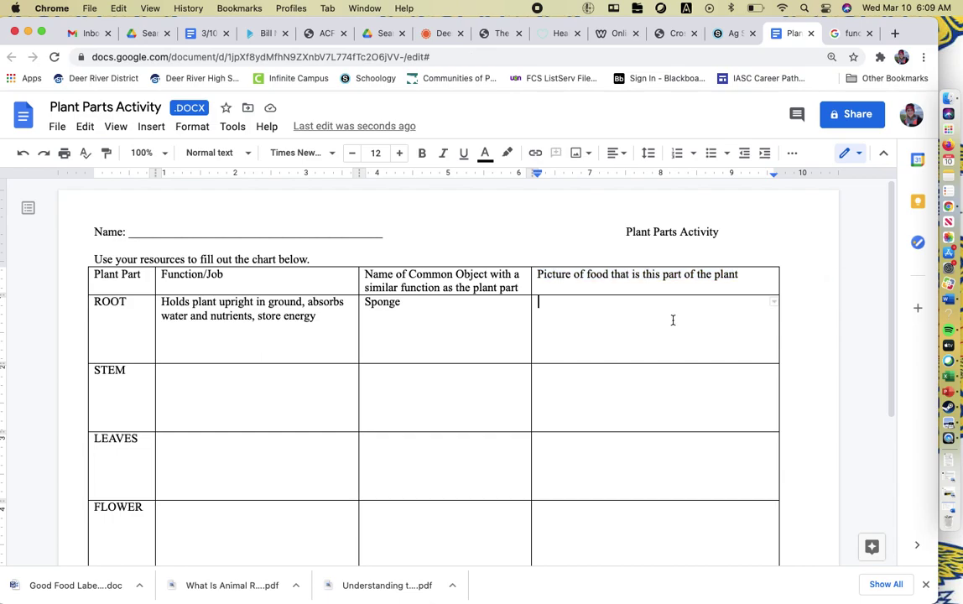
Search Google Images for 'carrots' and open the first carrot photo's context menu
click(852, 36)
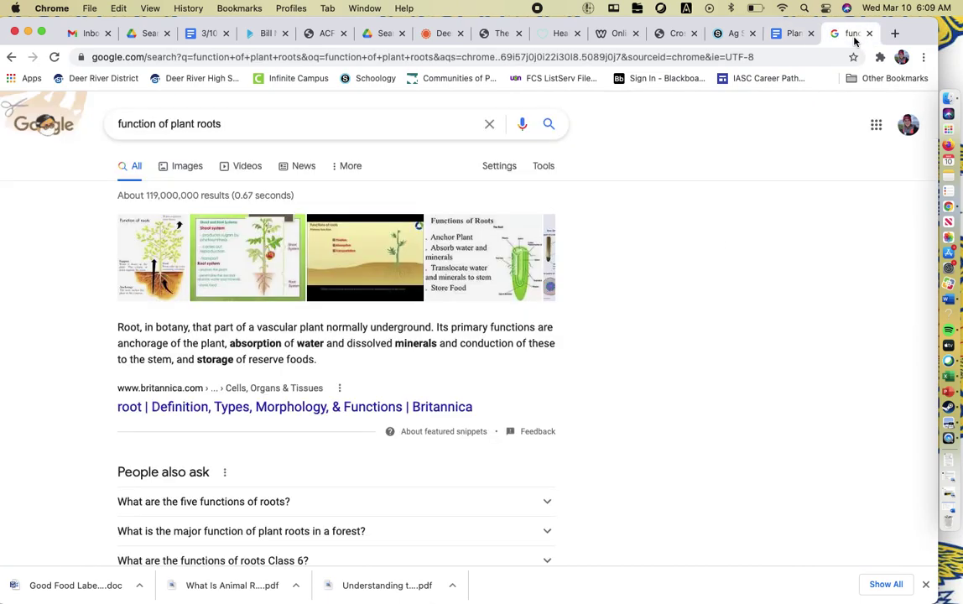
click(361, 122)
triple_click(359, 114)
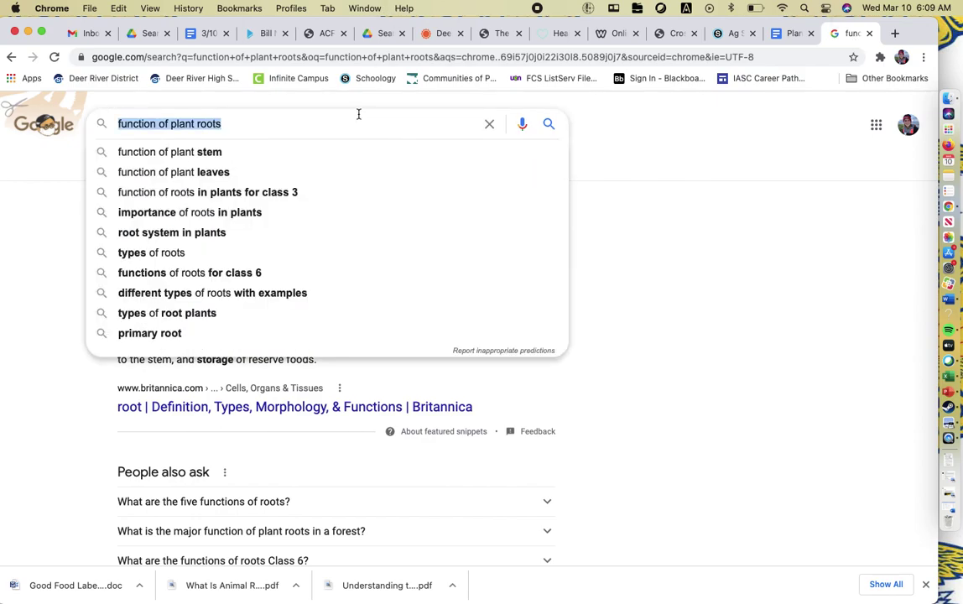
text(carrots)
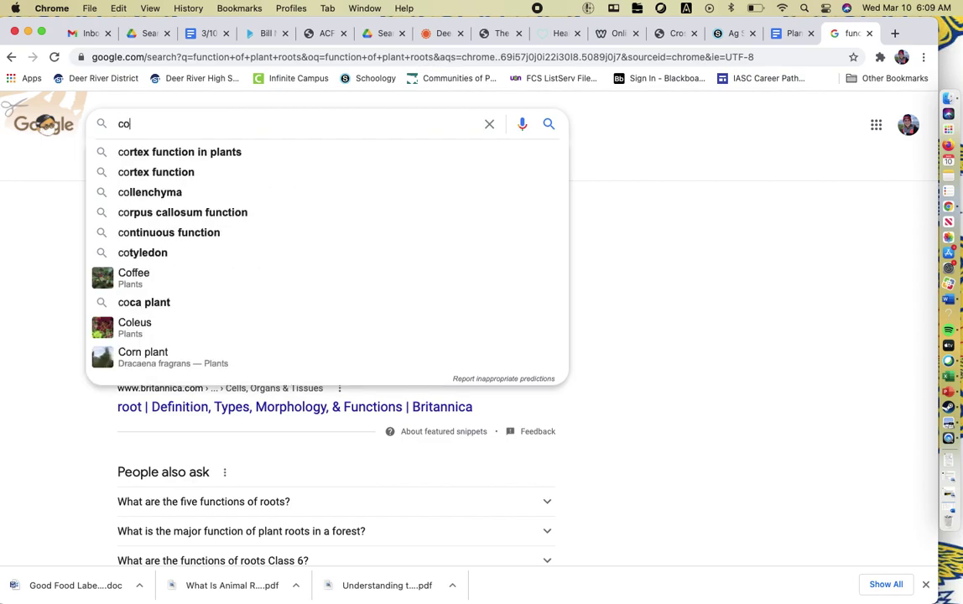
key(Return)
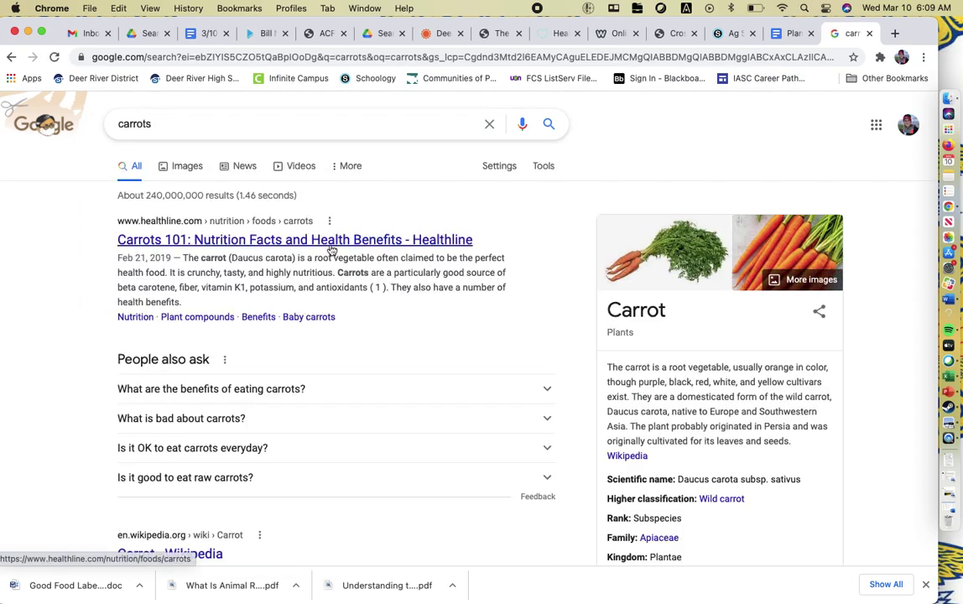
click(189, 172)
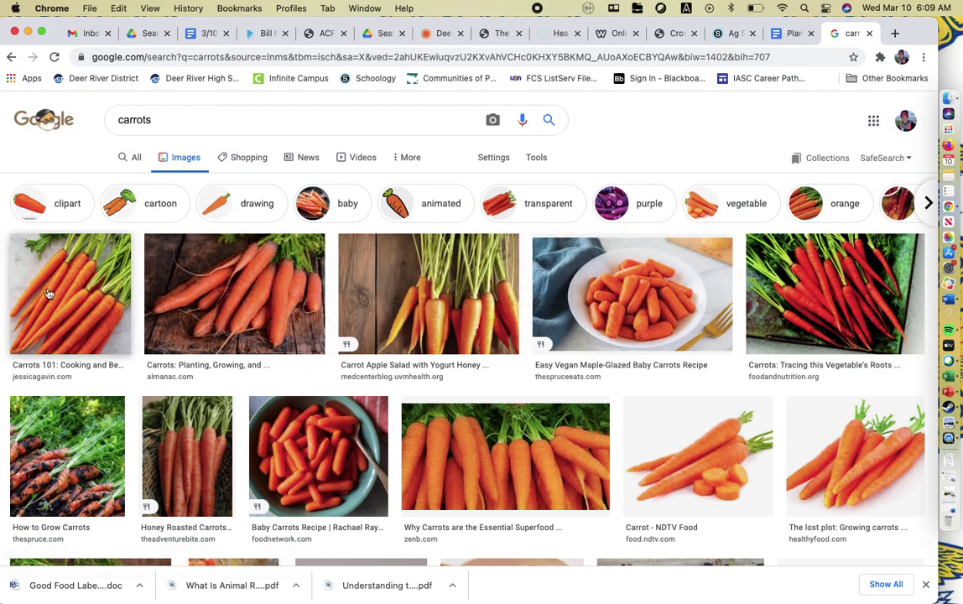
click(30, 319)
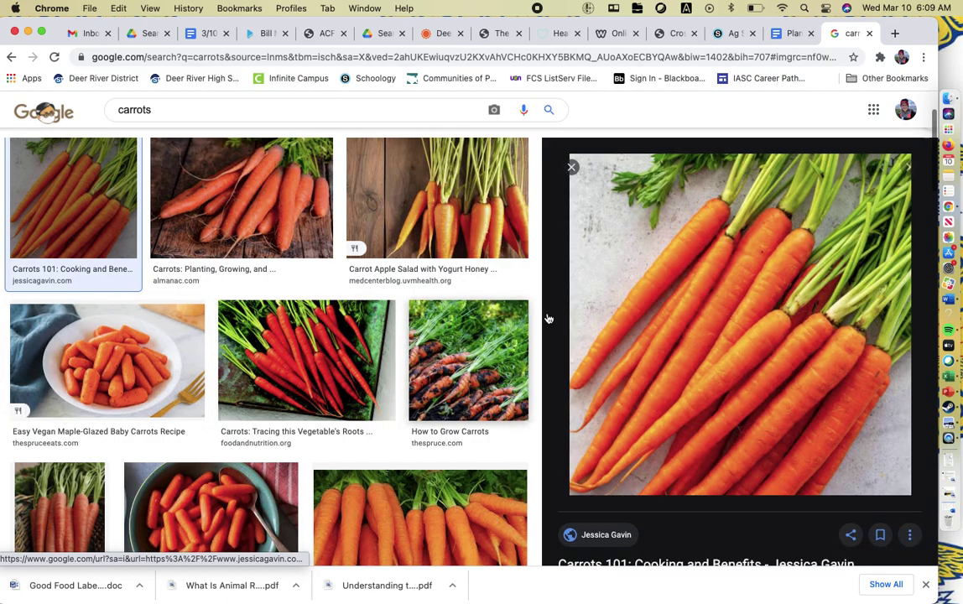
right_click(656, 320)
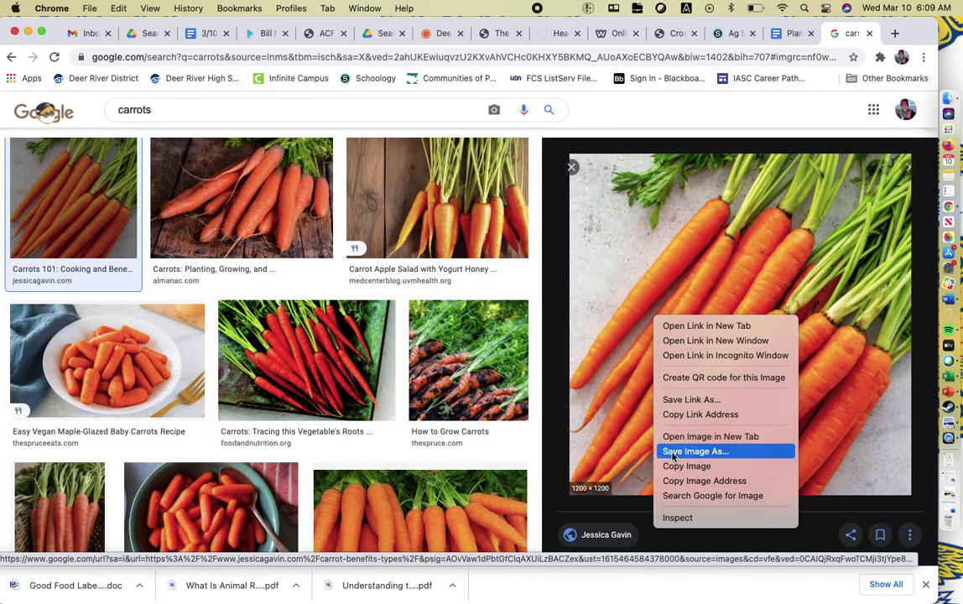
Copy the carrot photo and paste it into ROOT's picture cell
click(691, 466)
click(793, 34)
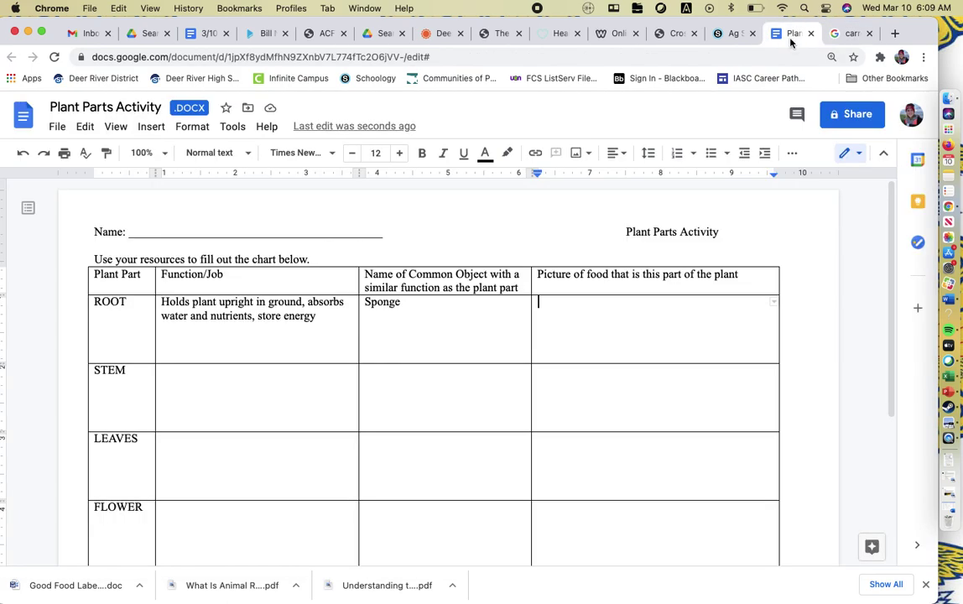
key(super+v)
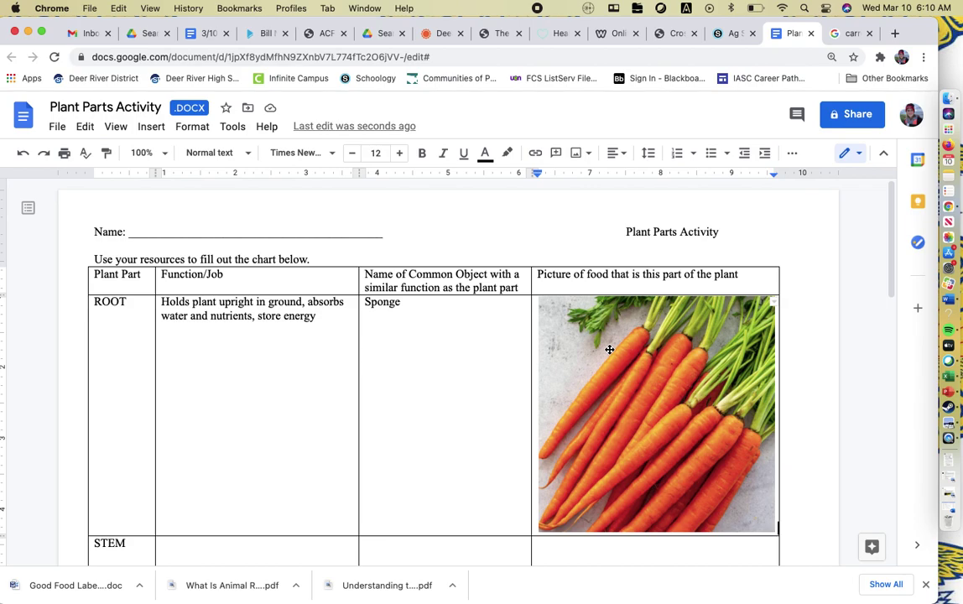
Scroll the worksheet to check the pasted carrot picture, then select it
scroll(609, 349, down, 3)
scroll(609, 349, down, 3)
scroll(609, 349, down, 1)
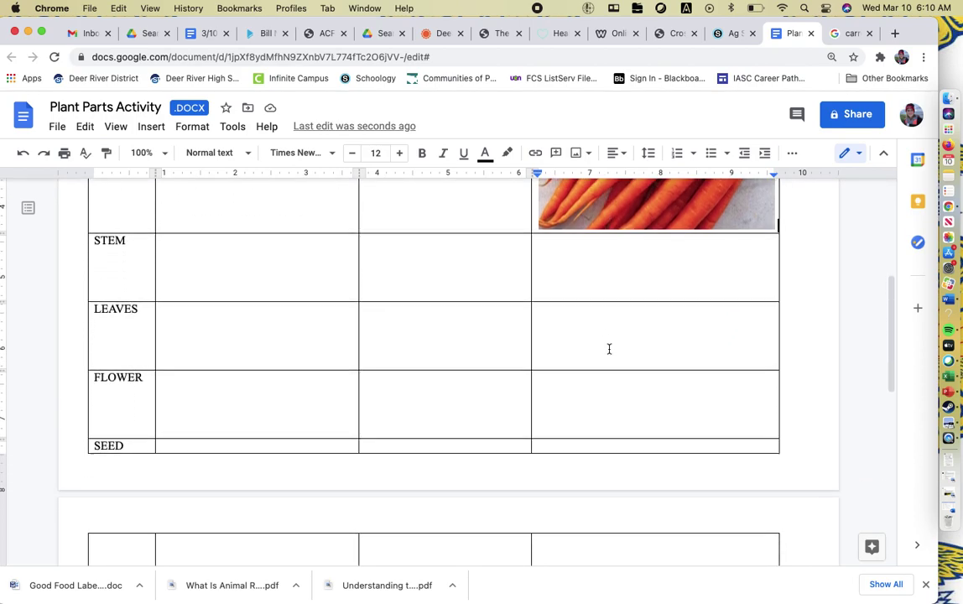
scroll(609, 349, down, 5)
scroll(609, 349, up, 15)
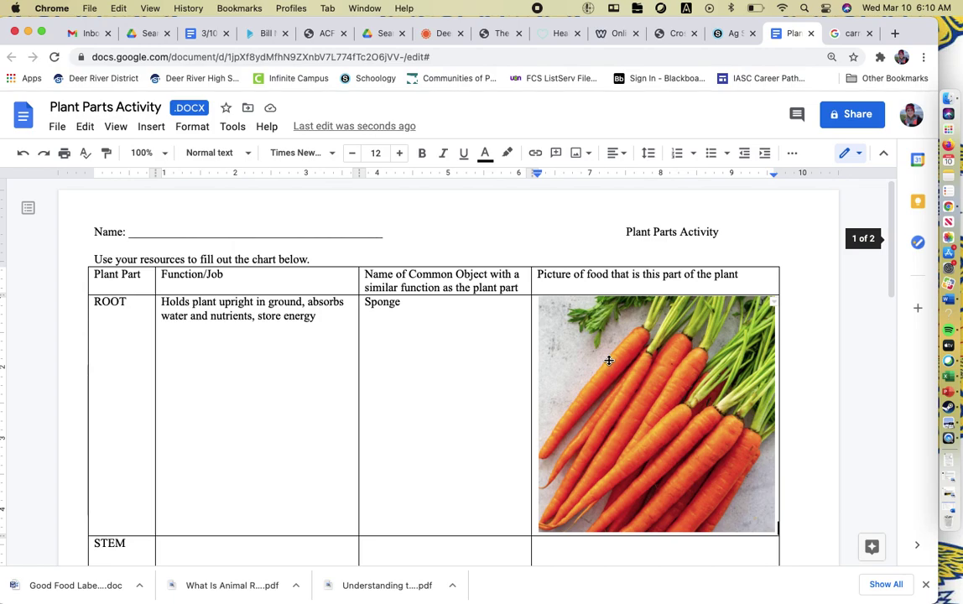
click(609, 361)
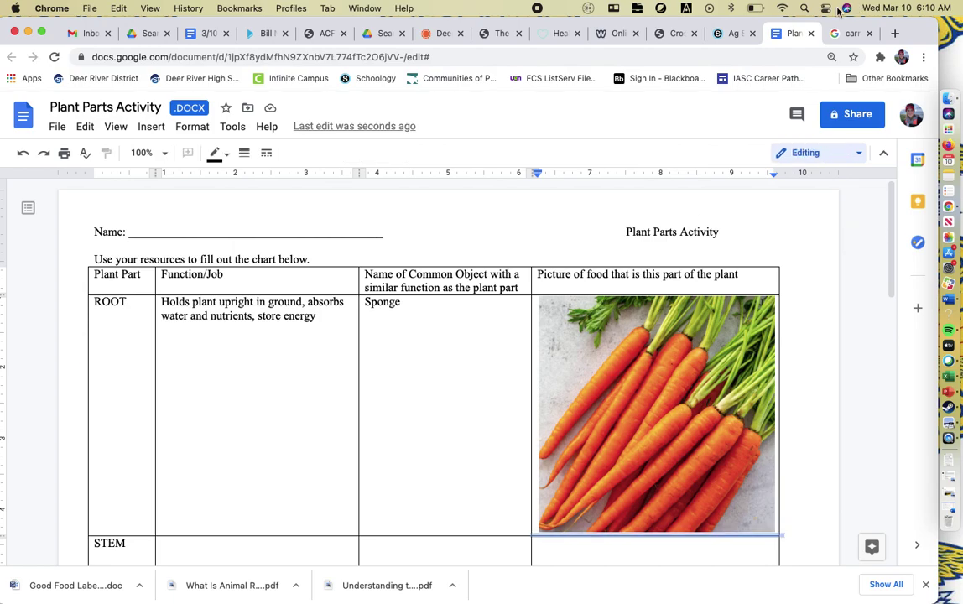